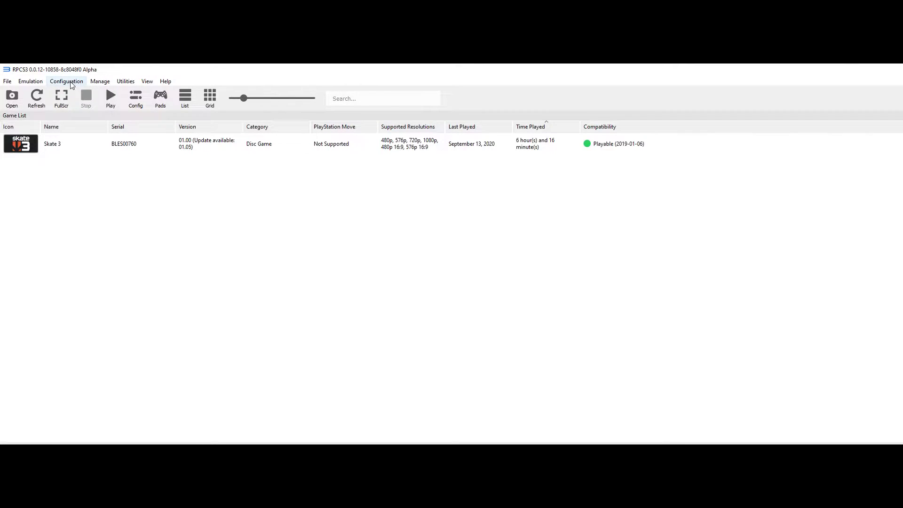
# - Open the CPU configuration and review the PPU LLVM, SPU ASMJIT, loop detection and Safe block size settings
pyautogui.click(71, 83)
pyautogui.click(78, 89)
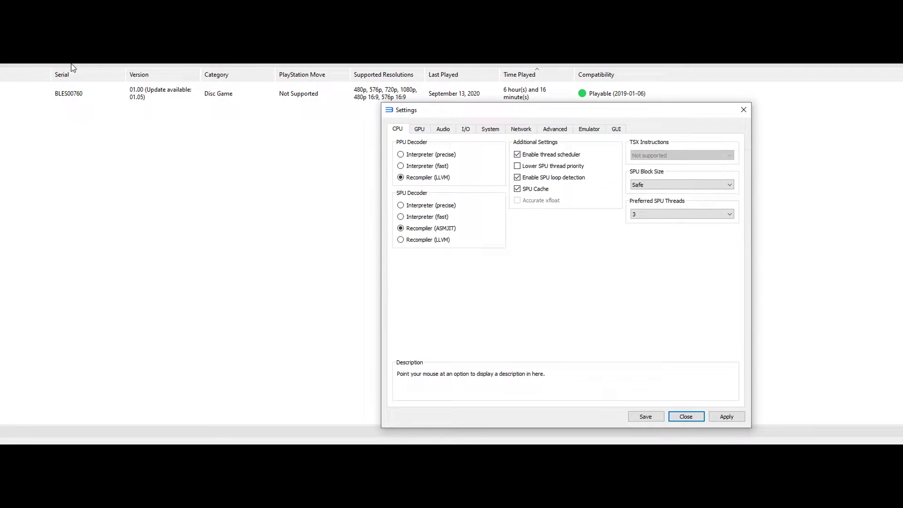
pyautogui.moveTo(433, 166)
pyautogui.moveTo(427, 181)
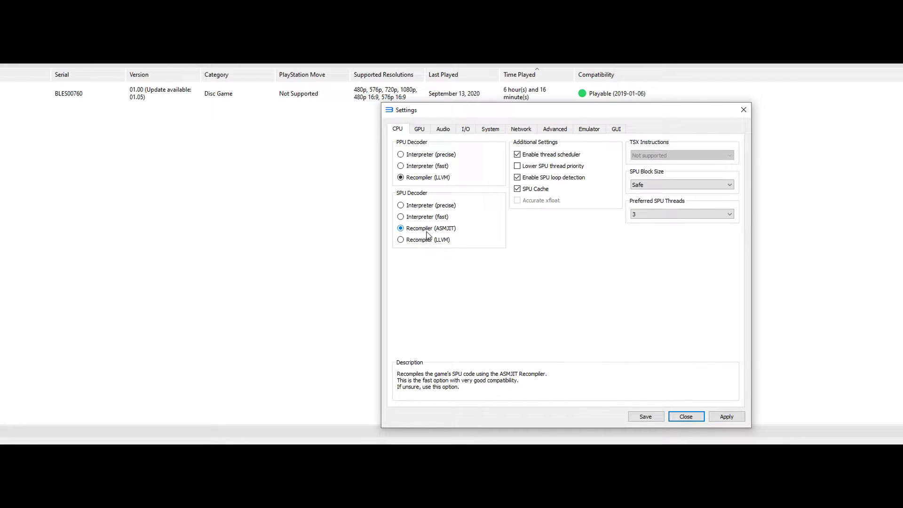
pyautogui.moveTo(417, 234)
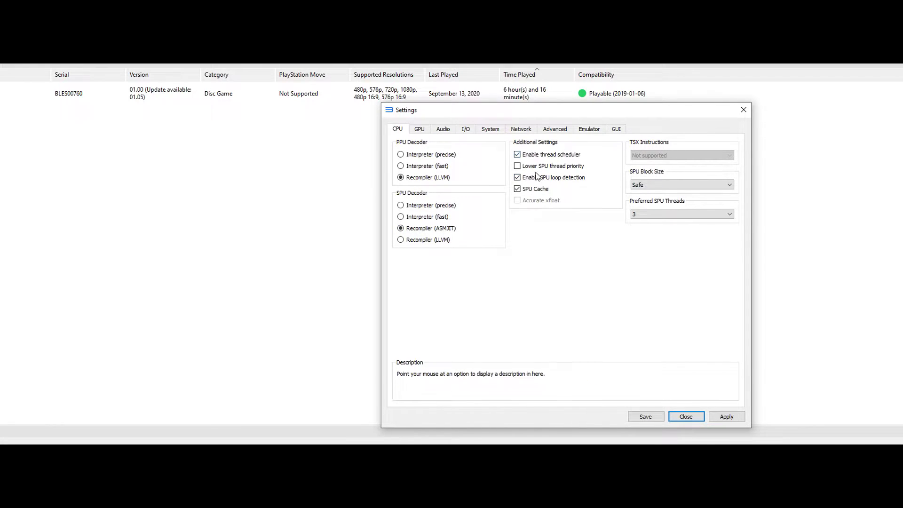
pyautogui.moveTo(542, 205)
pyautogui.moveTo(519, 156)
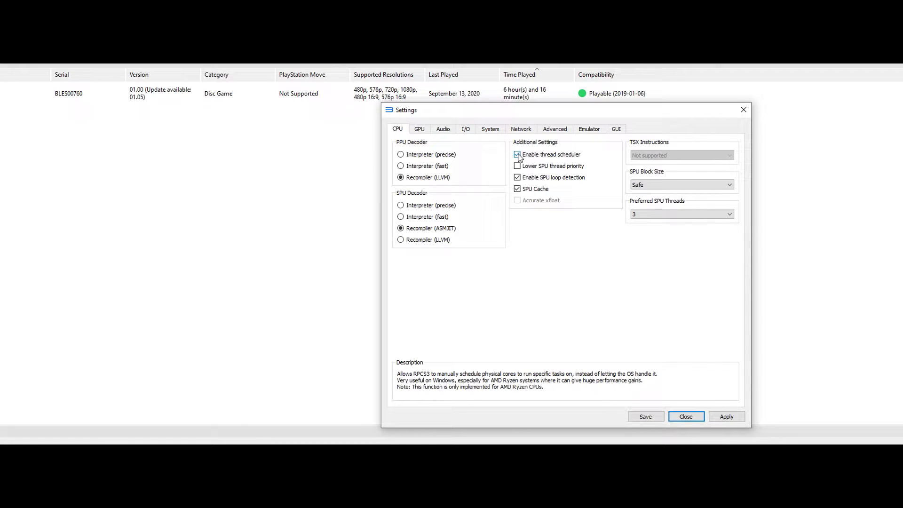
pyautogui.moveTo(518, 191)
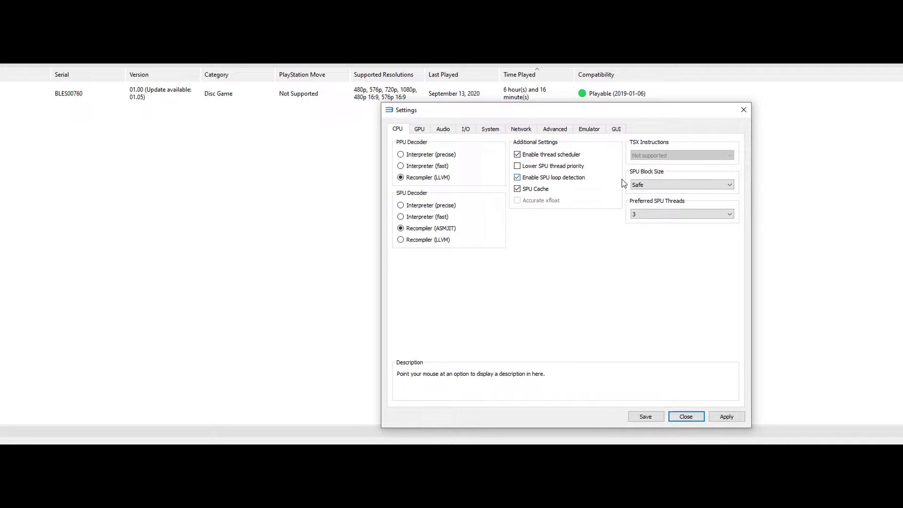
pyautogui.moveTo(635, 186)
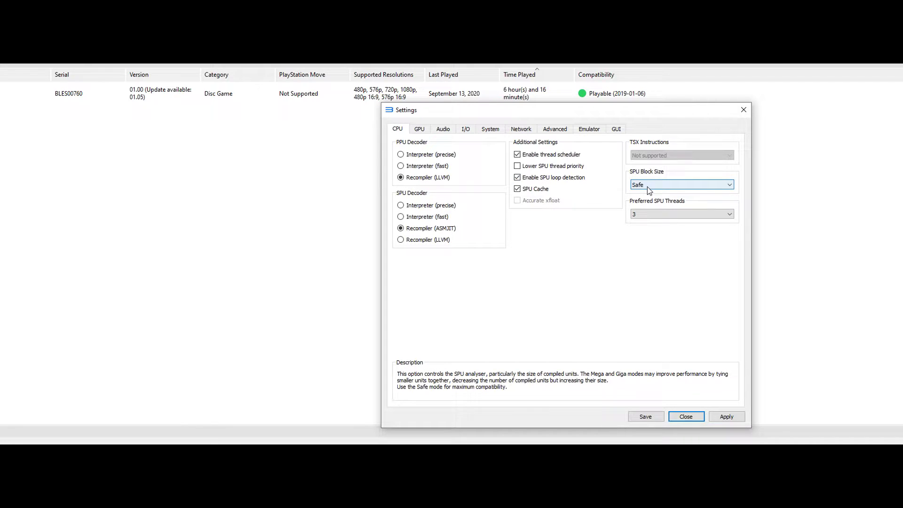
pyautogui.moveTo(660, 213)
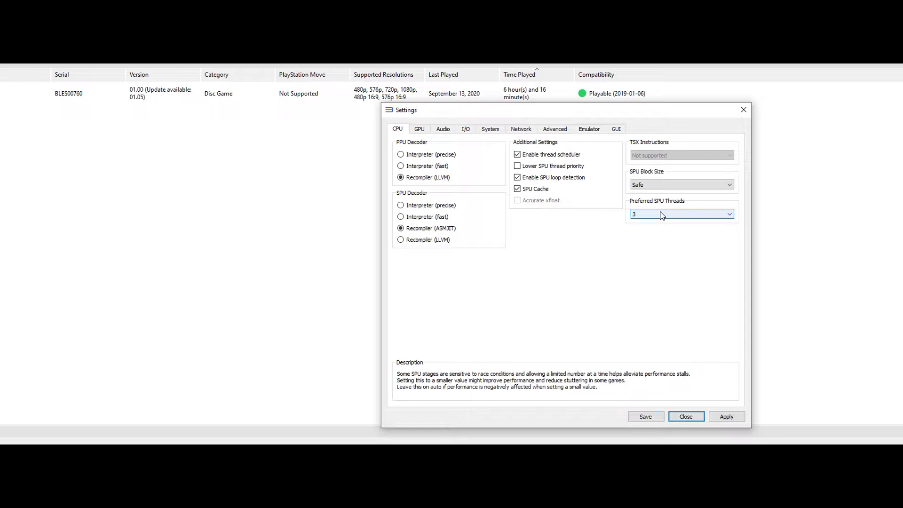
# - Keep Preferred SPU Threads at 3
pyautogui.click(663, 215)
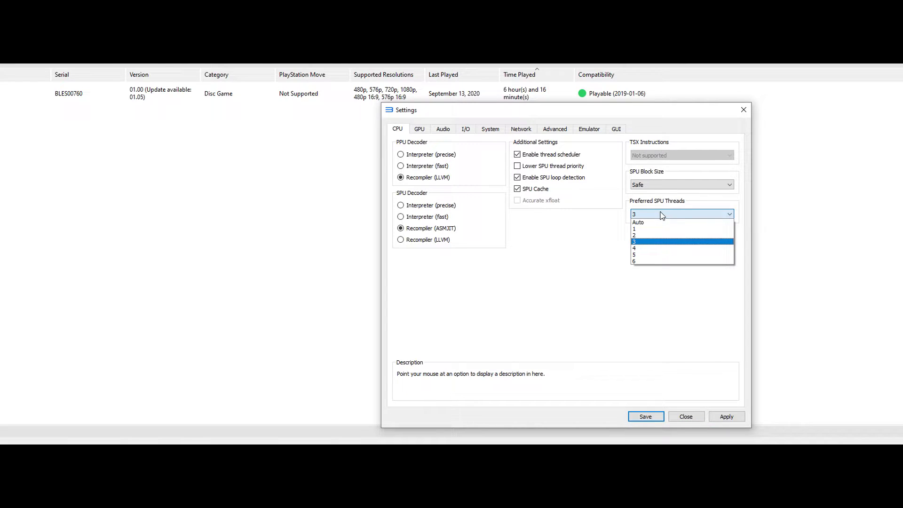
pyautogui.click(662, 215)
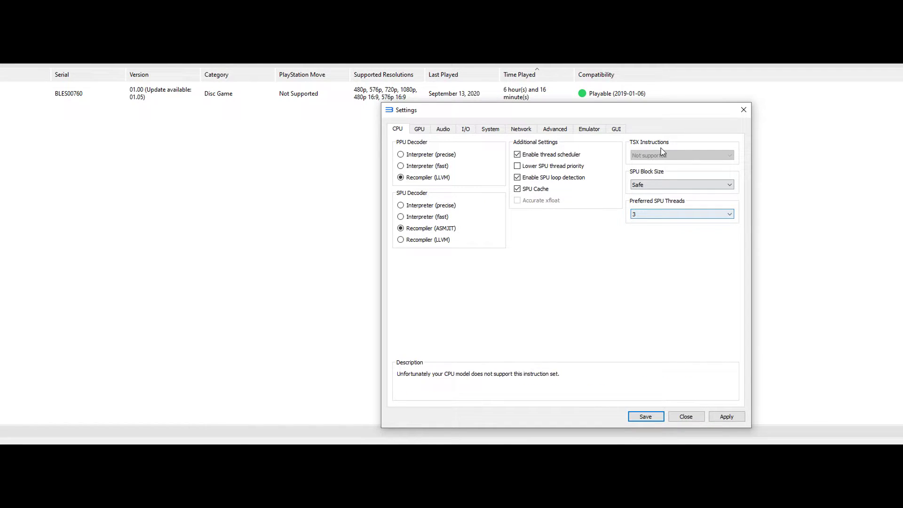
pyautogui.moveTo(662, 152)
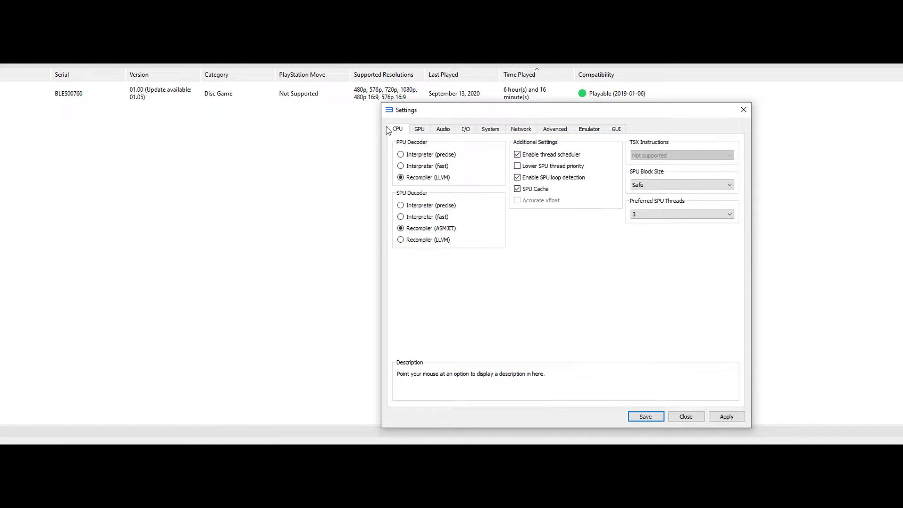
# - Keep GPU renderer Vulkan, aspect ratio 16:9 and resolution 1920x1080, then view the Audio settings
pyautogui.click(421, 131)
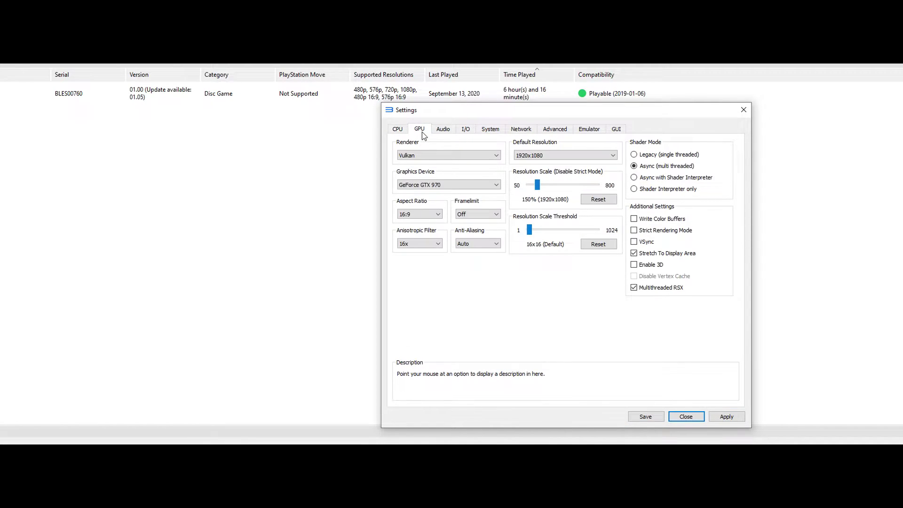
pyautogui.click(438, 155)
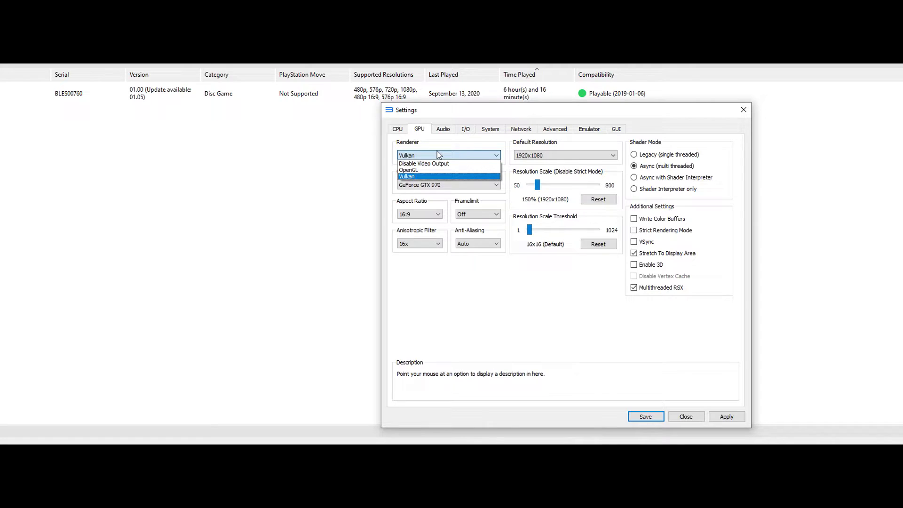
pyautogui.click(438, 155)
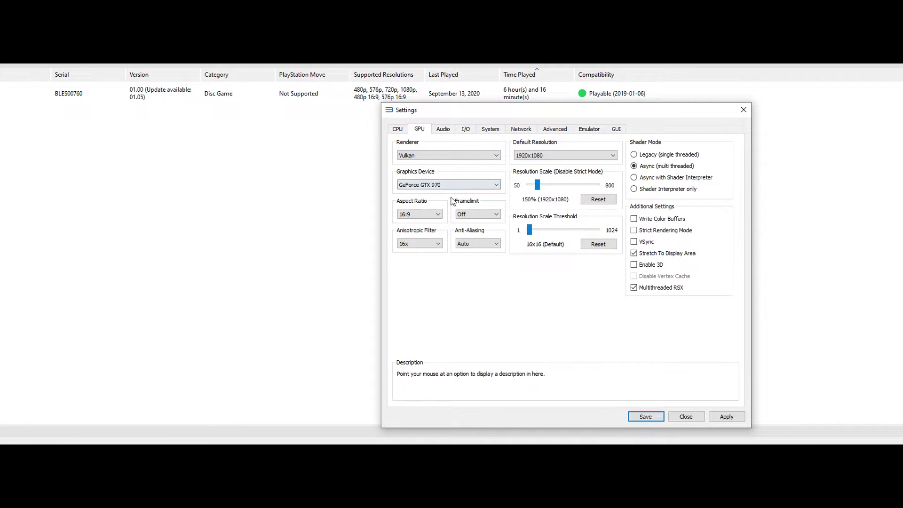
pyautogui.click(441, 220)
pyautogui.click(440, 218)
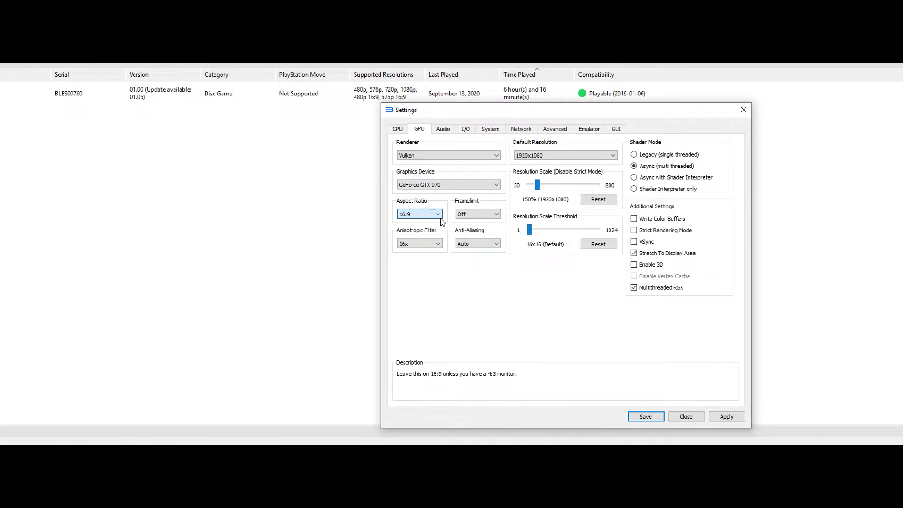
pyautogui.click(430, 215)
pyautogui.click(428, 214)
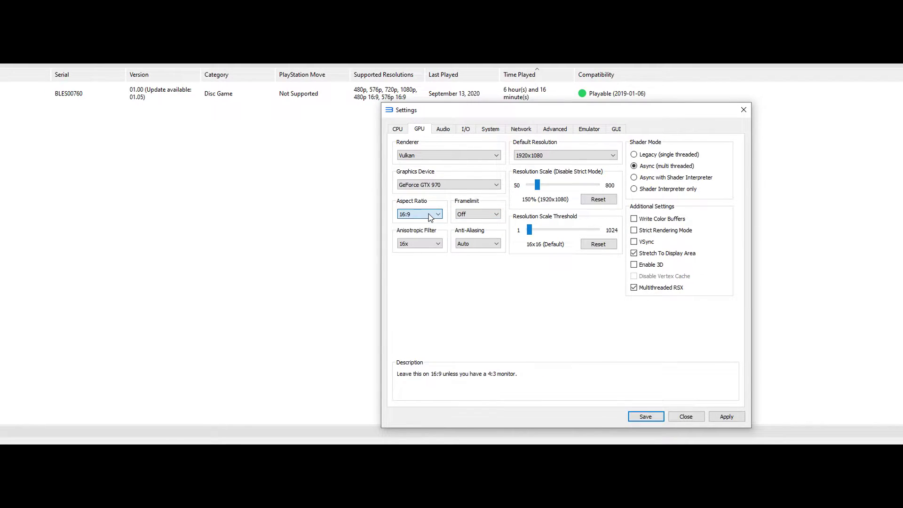
pyautogui.click(563, 154)
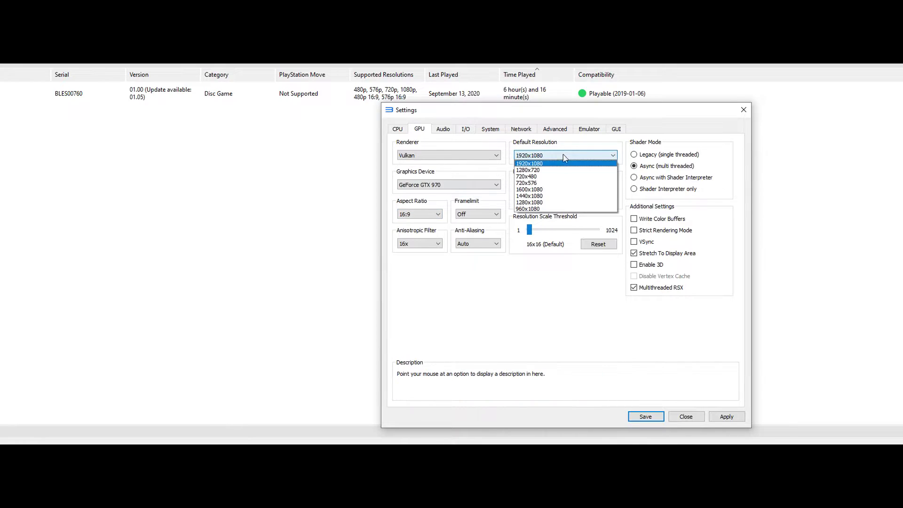
pyautogui.click(605, 154)
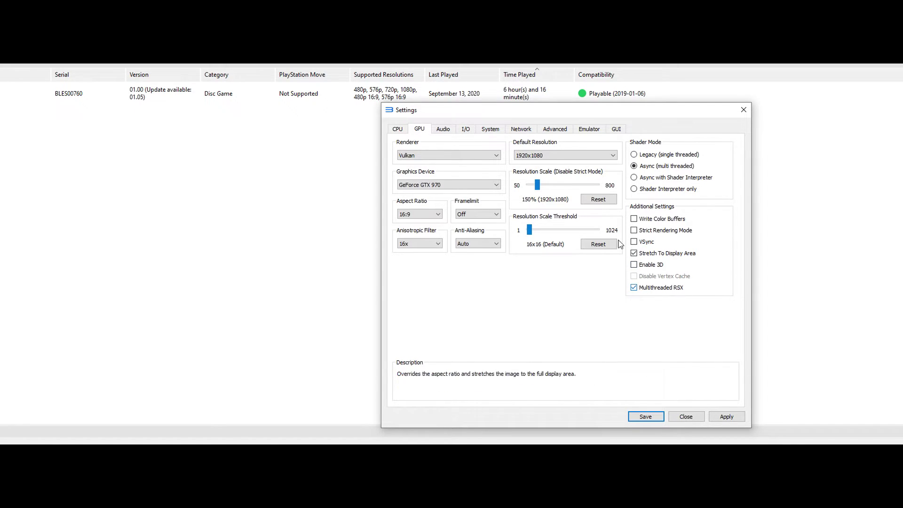
pyautogui.click(445, 130)
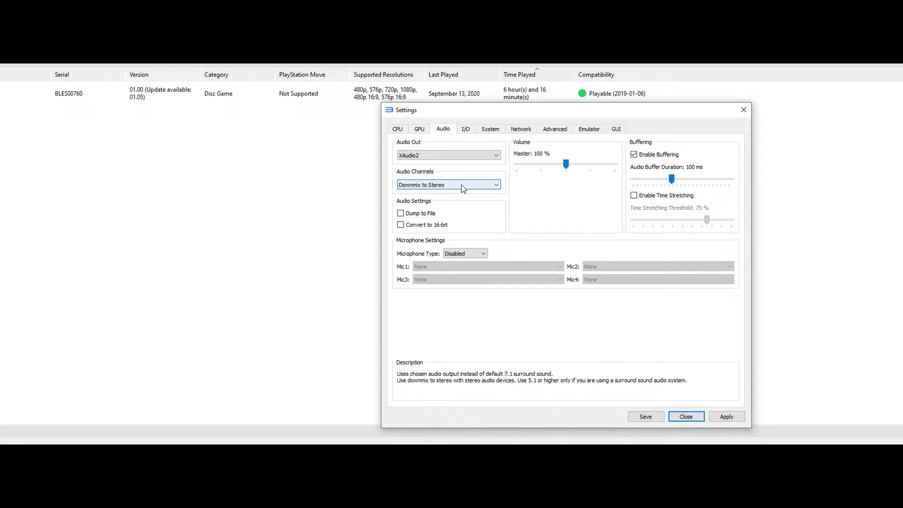
# - Review the I/O, System and Network settings, then view Advanced with Load liblv2.sprx only firmware
pyautogui.click(466, 130)
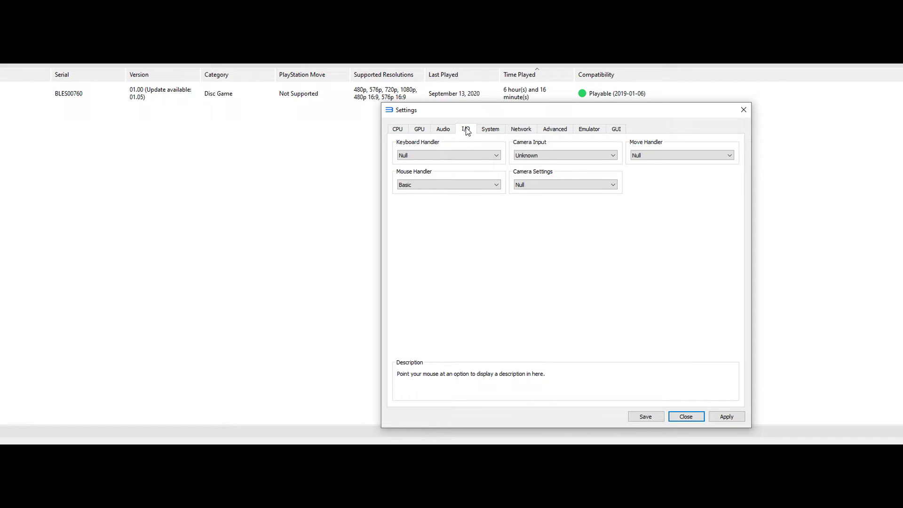
pyautogui.click(480, 130)
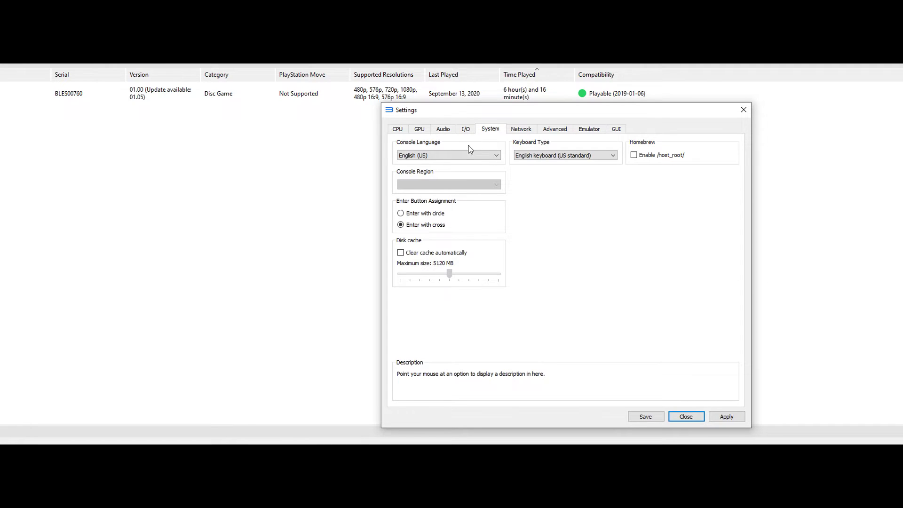
pyautogui.click(522, 129)
pyautogui.click(555, 130)
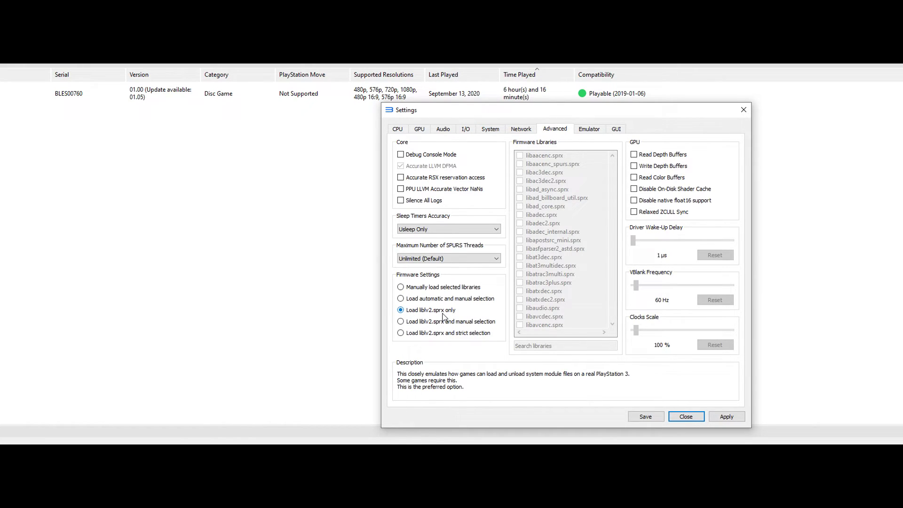
# - Apply all changed settings from the Emulator tab and close the settings window
pyautogui.click(588, 131)
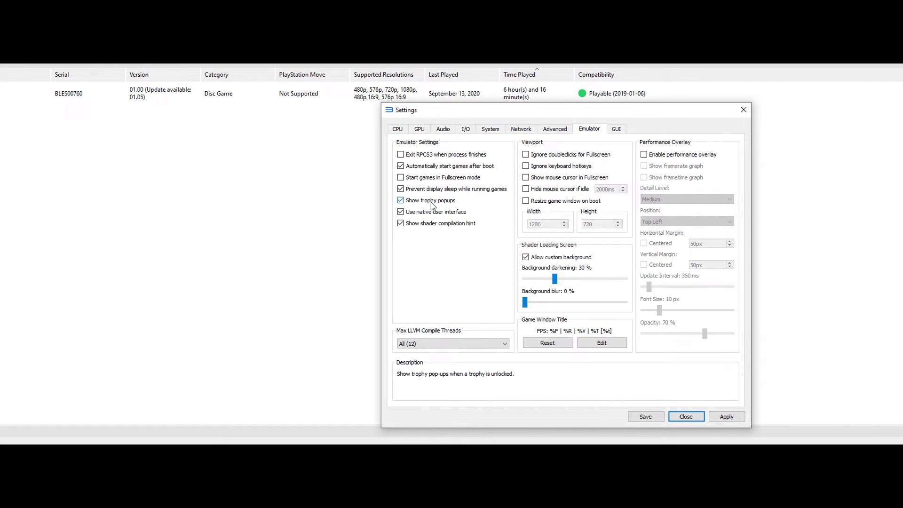
pyautogui.click(715, 419)
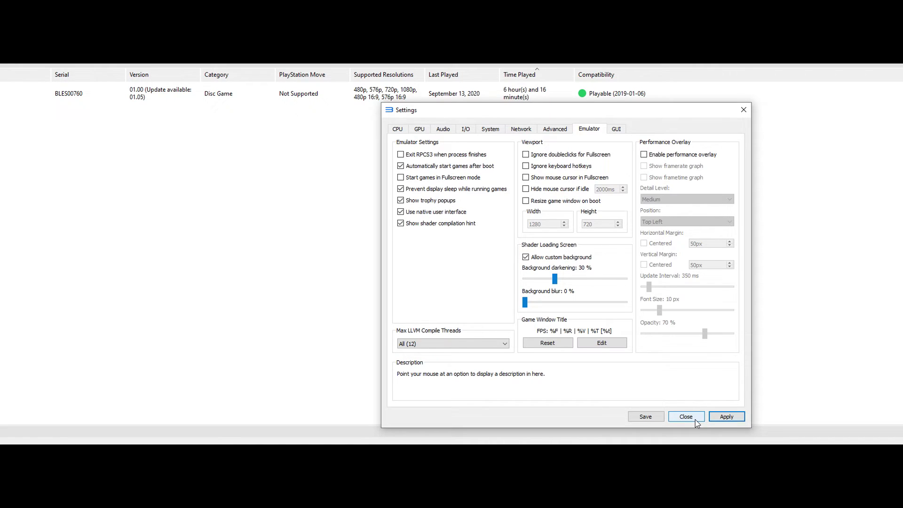
pyautogui.click(695, 419)
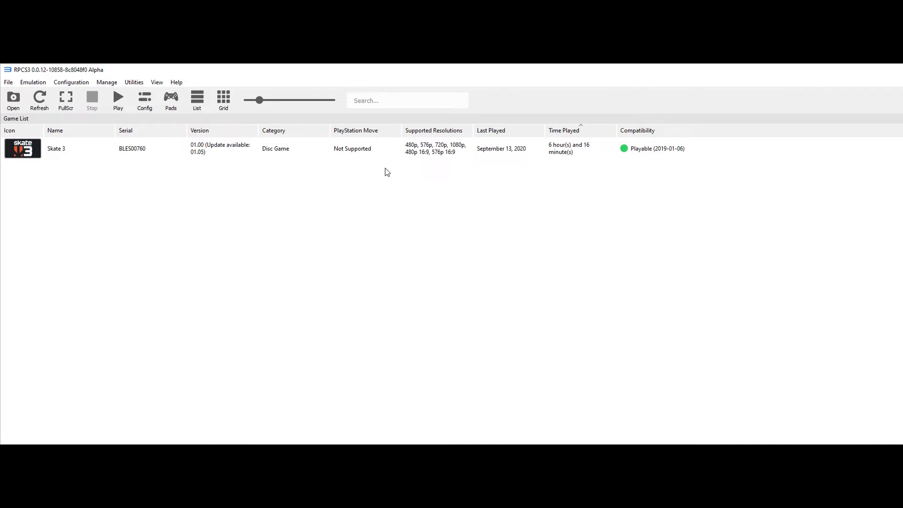
# - Open Gamepad Settings and keep DS4 Pad #1 as Player 1's DualShock 4 device
pyautogui.click(167, 101)
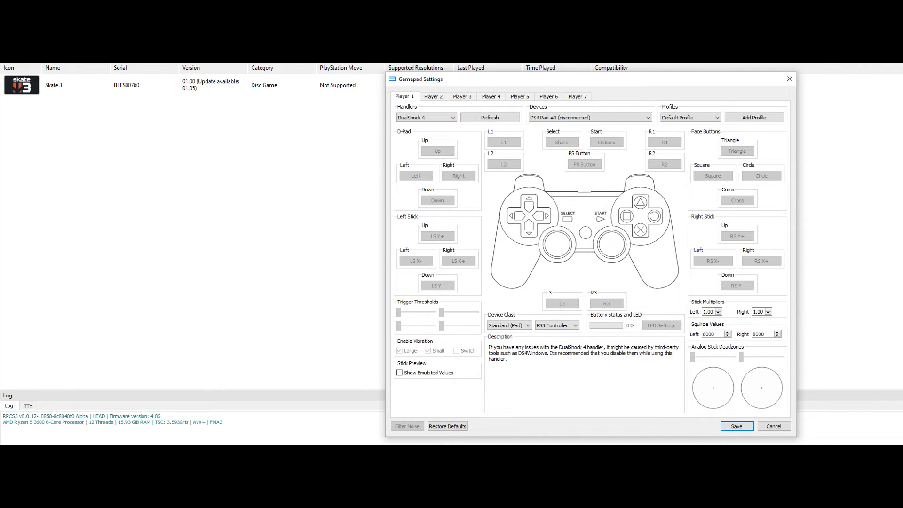
pyautogui.click(566, 118)
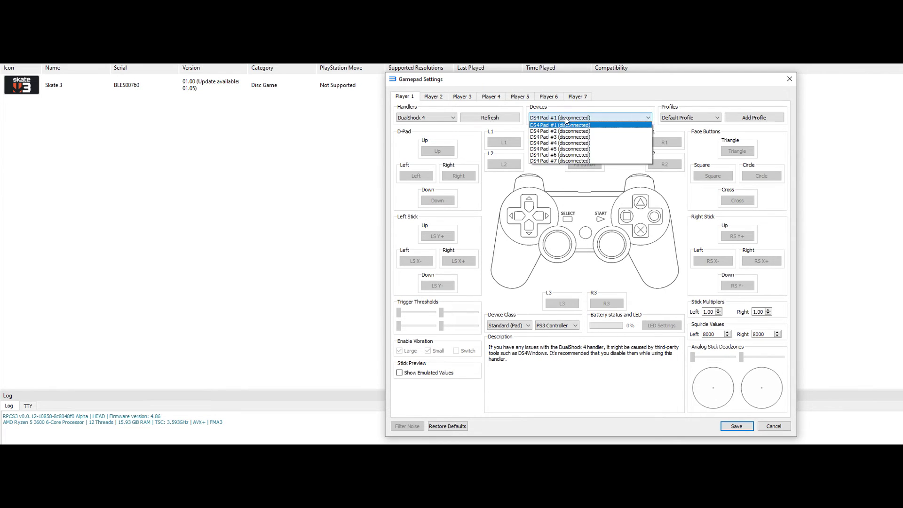
pyautogui.click(566, 120)
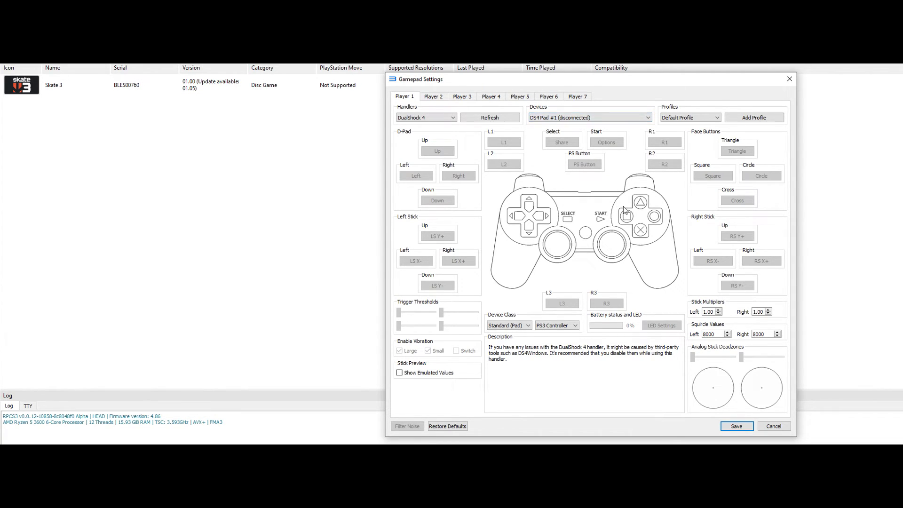